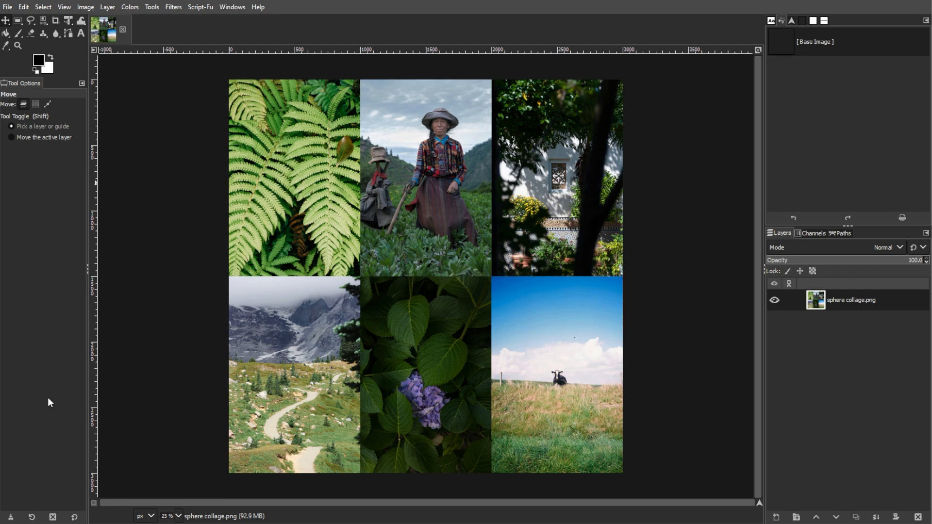
left_click(107, 7)
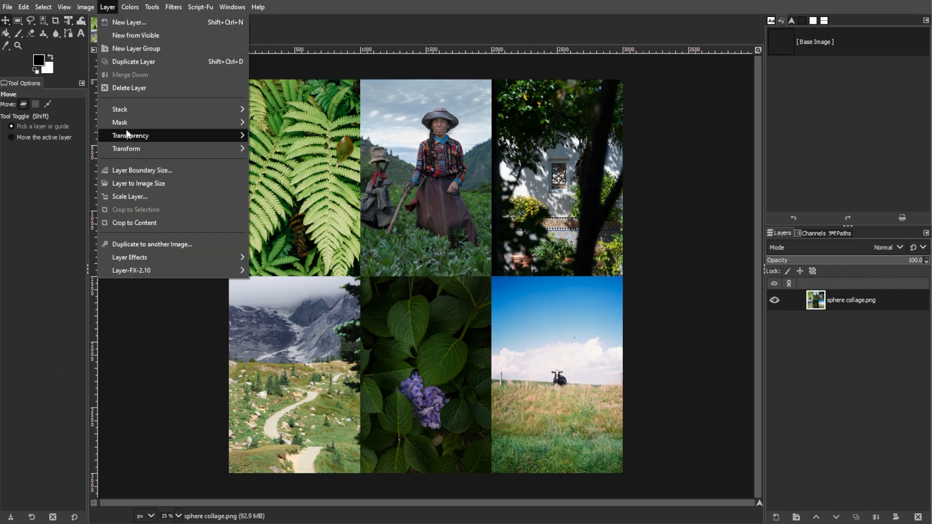
mouse_move(127, 134)
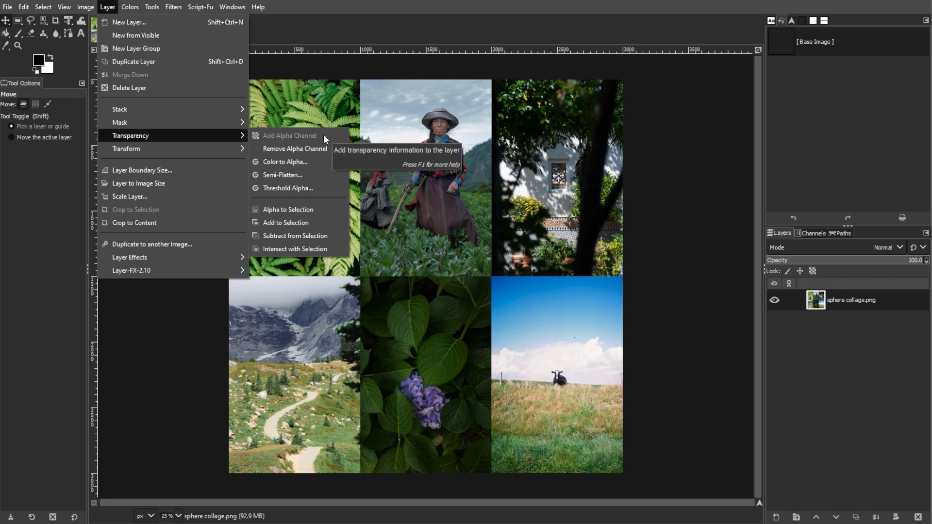
left_click(73, 209)
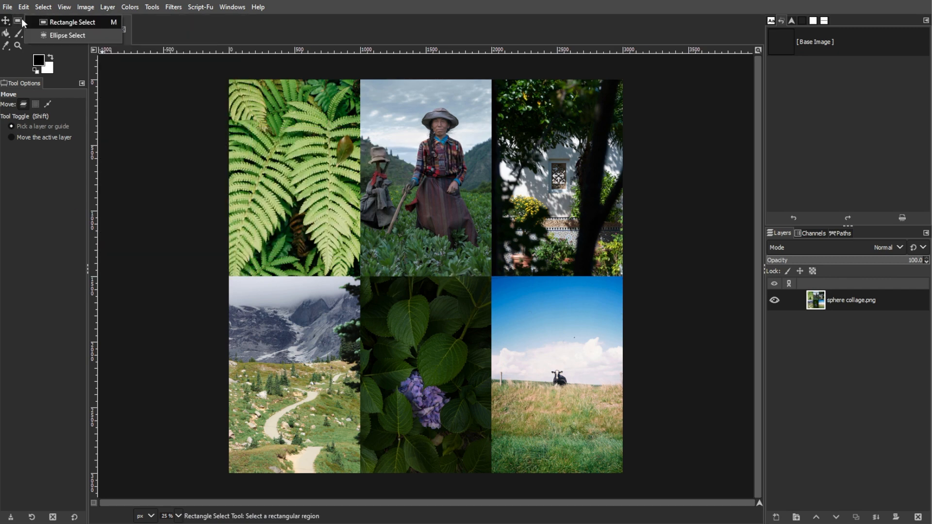
Make a circular Ellipse Select selection about 3008 × 3008 px that fills the square collage
left_click(39, 33)
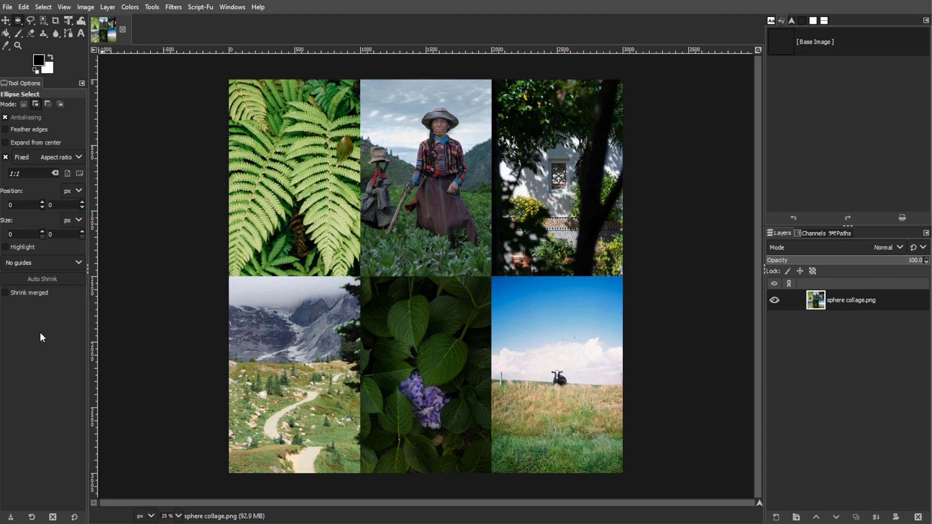
left_click_drag(279, 159, 610, 427)
left_click_drag(497, 366, 475, 277)
left_click_drag(578, 393, 631, 445)
left_click_drag(588, 399, 560, 418)
left_click_drag(608, 109, 618, 98)
left_click_drag(561, 149, 563, 150)
key("Return")
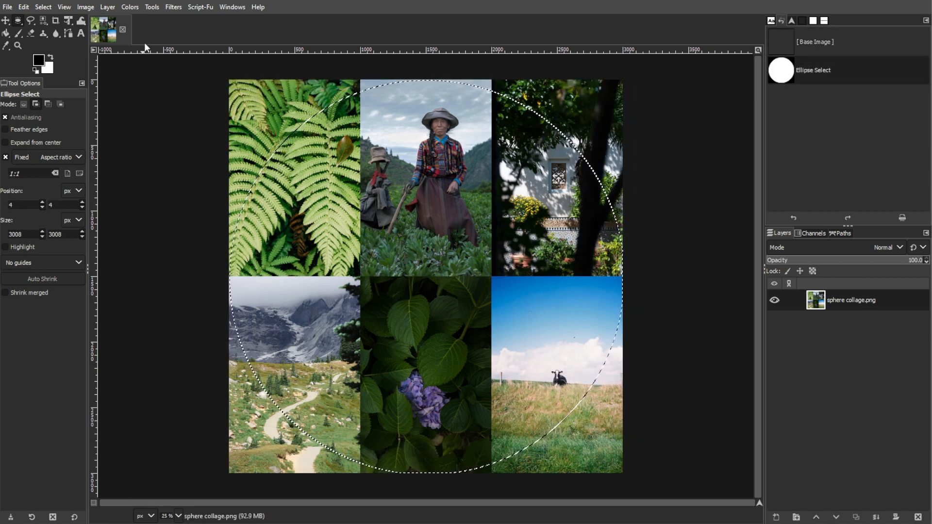
Apply the Spherize distortion to the circular selection in Radial mode, using the selection as input
left_click(173, 7)
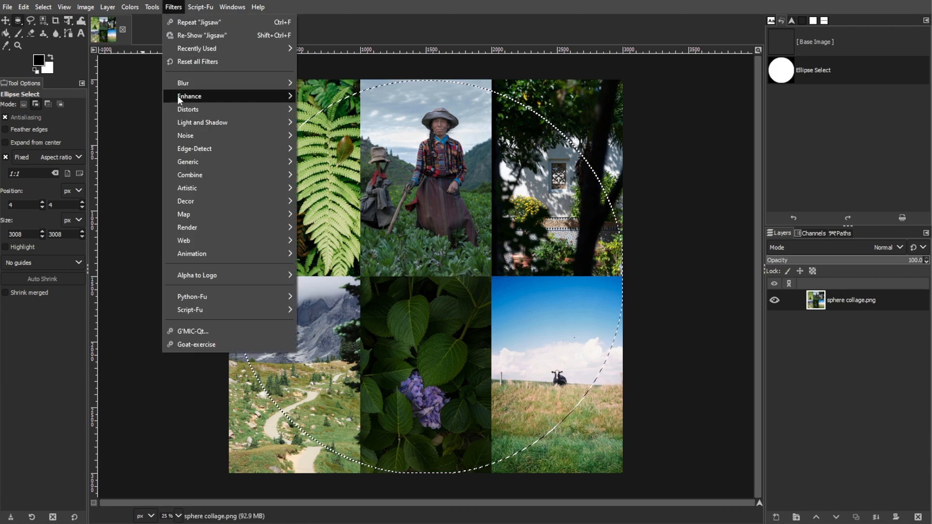
mouse_move(182, 108)
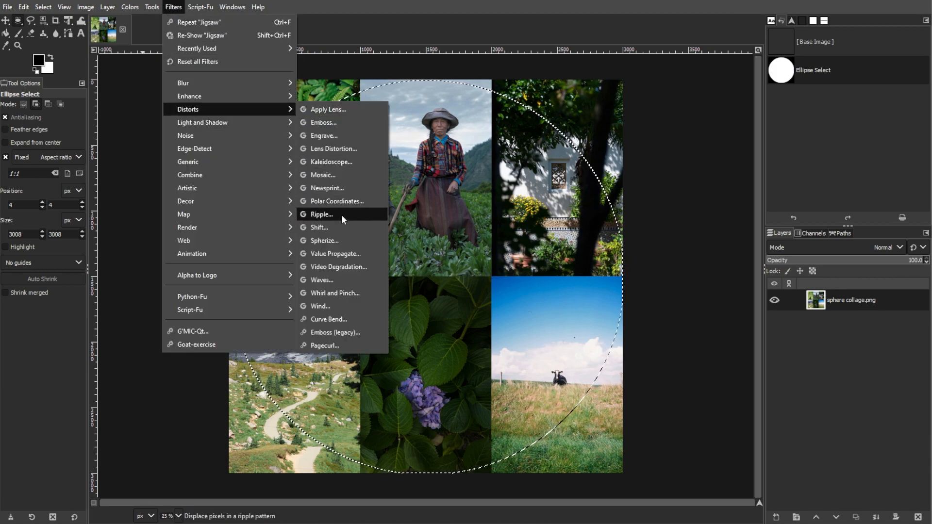
left_click(342, 240)
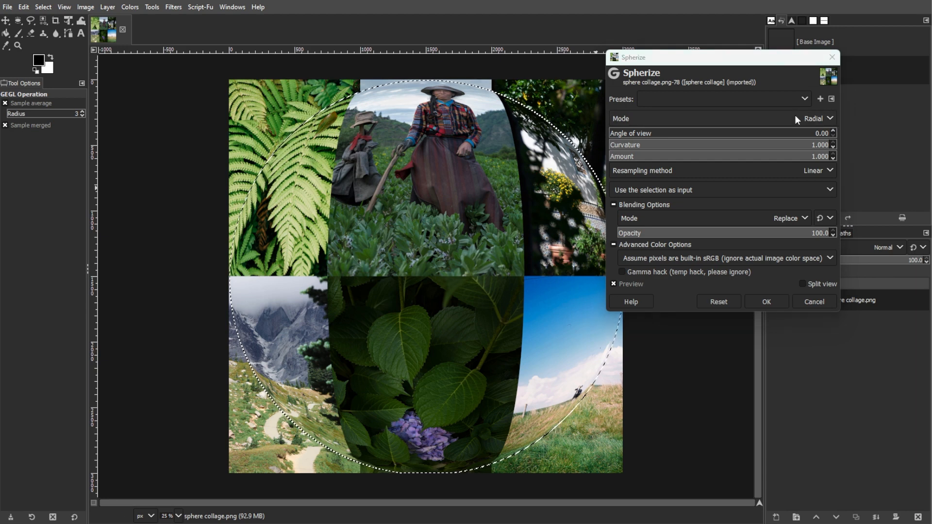
left_click(795, 167)
left_click(795, 166)
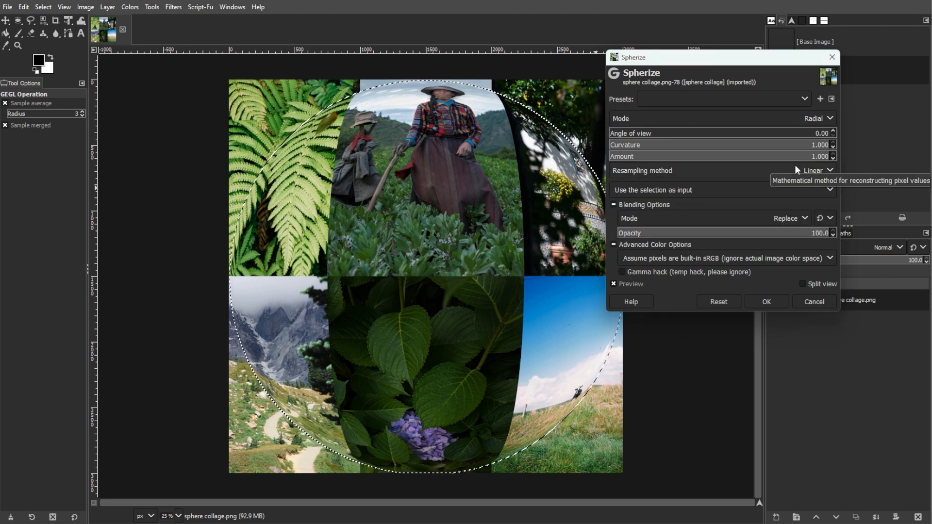
left_click(796, 191)
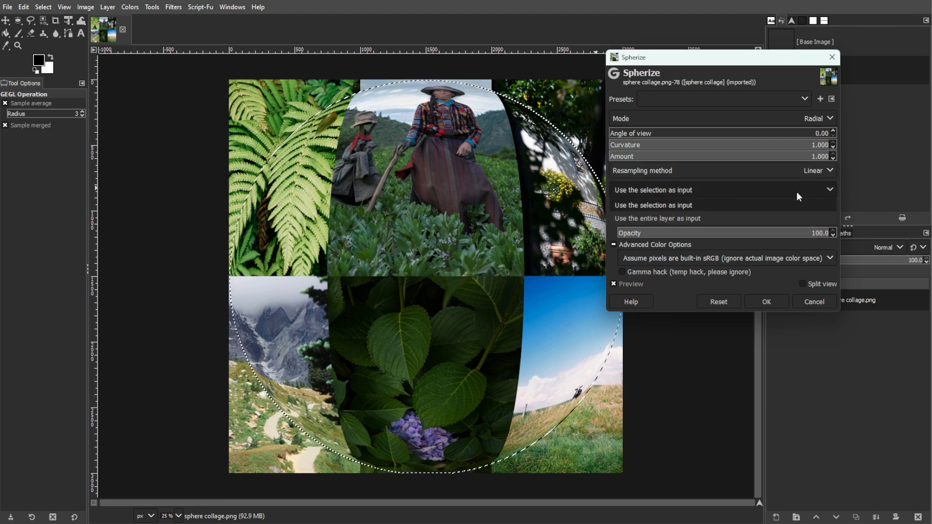
left_click(796, 192)
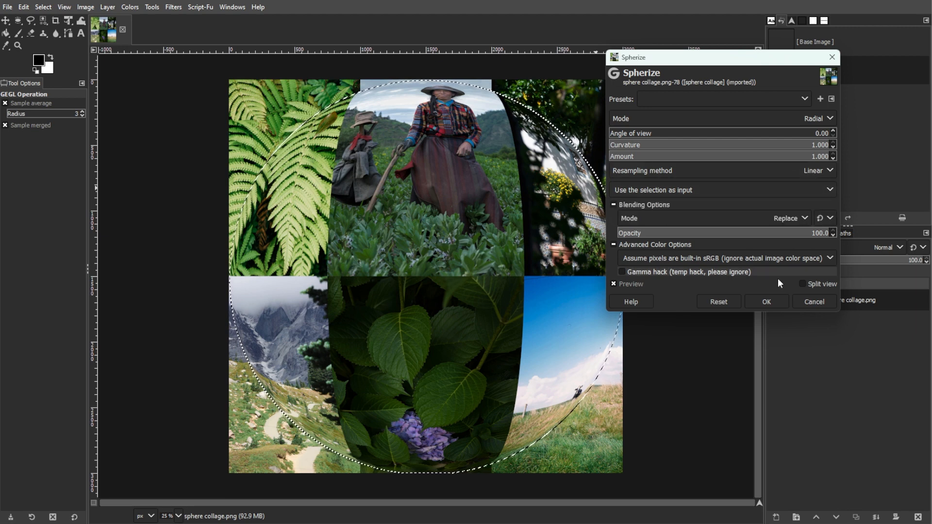
left_click(766, 302)
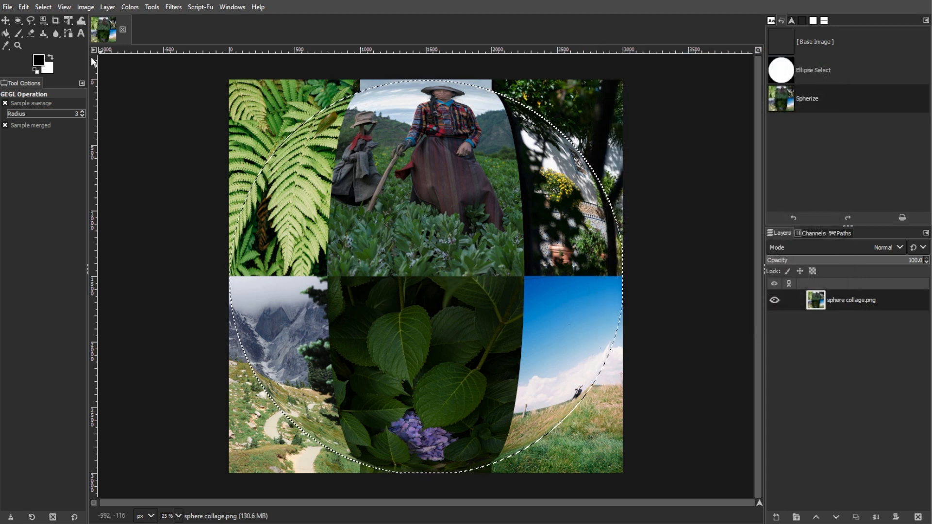
Invert the selection to clear the image area outside the circle to transparency, and deselect everything
left_click(43, 7)
left_click(65, 47)
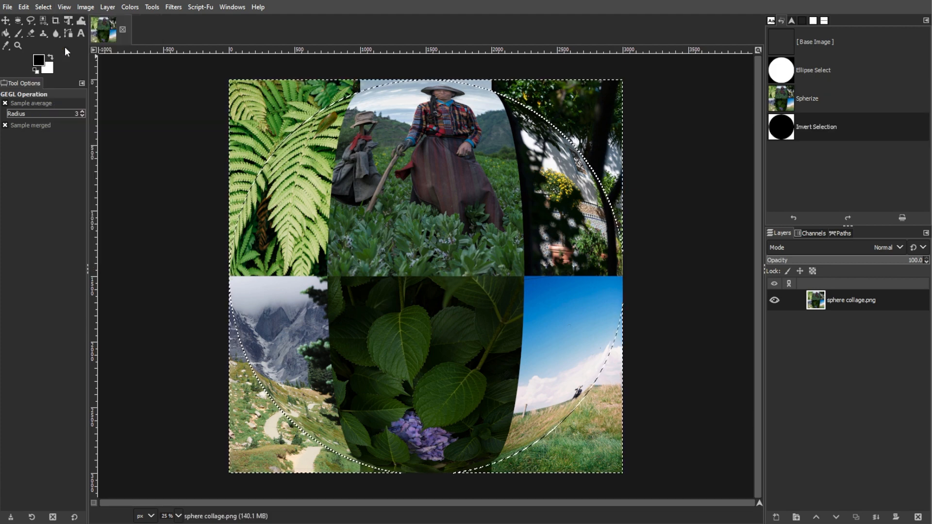
left_click(24, 7)
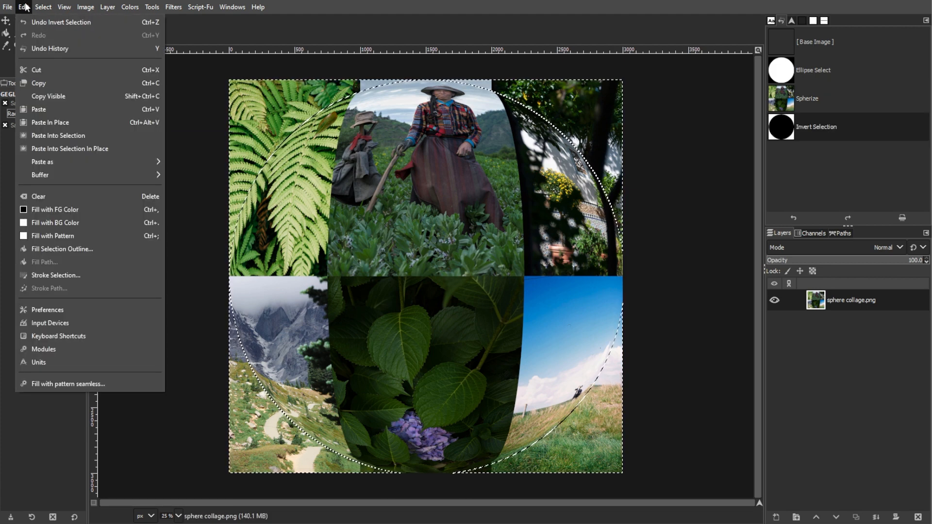
left_click(48, 196)
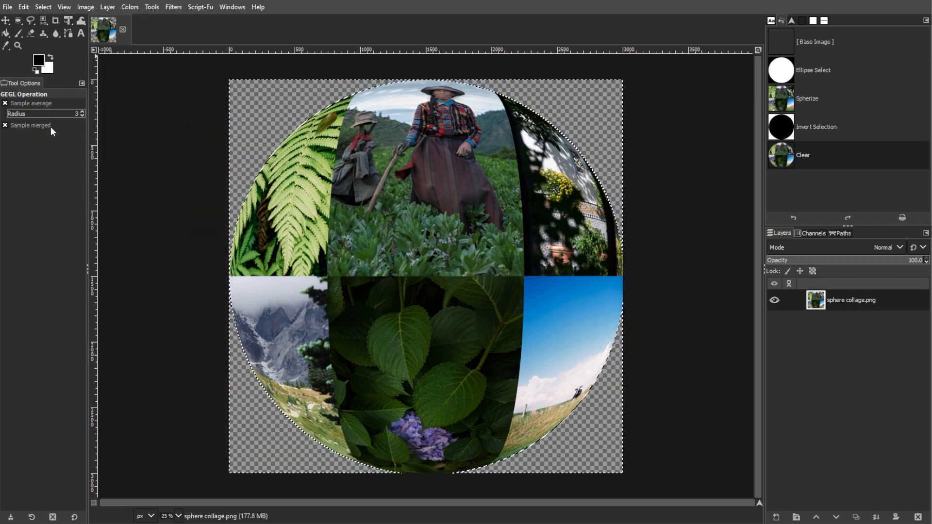
left_click(43, 7)
left_click(47, 35)
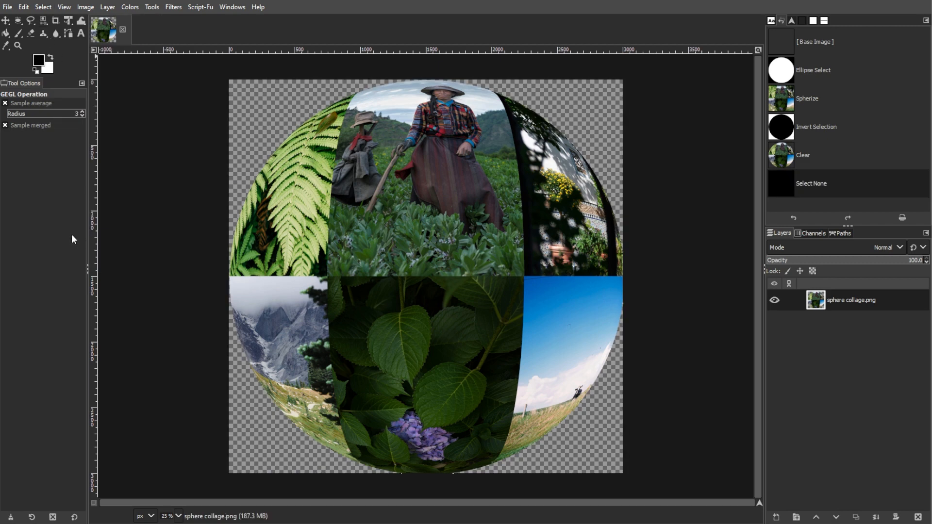
Scale the sphere layer proportionally down to about 2439 × 2439 px and move it to the middle of the canvas
left_click(68, 18)
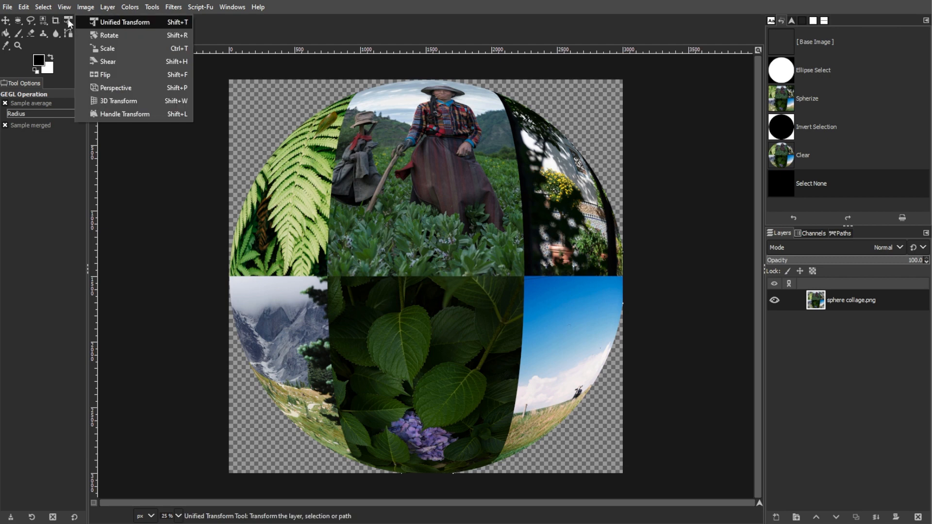
left_click(113, 48)
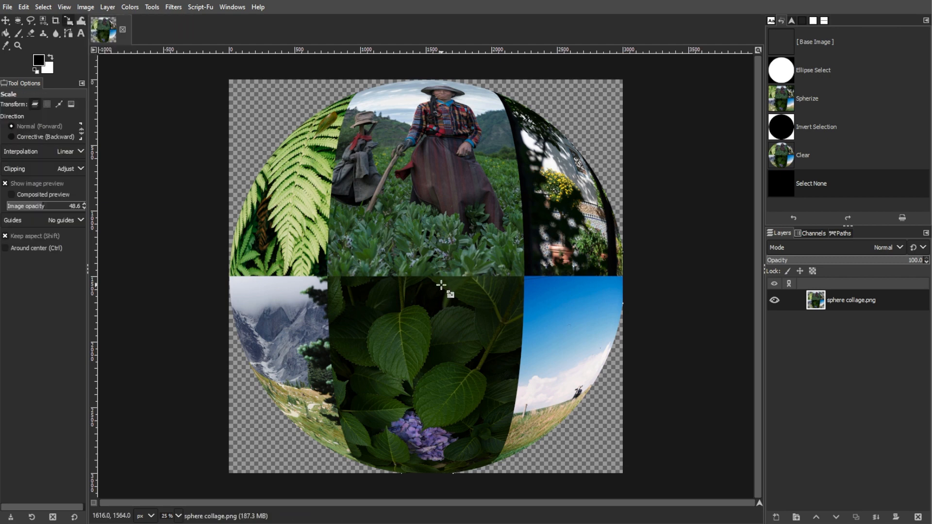
left_click(441, 286)
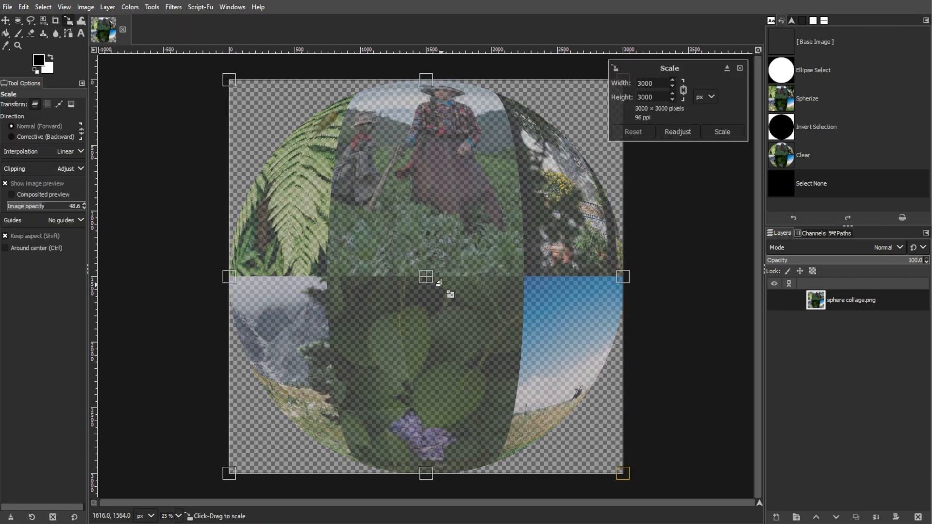
left_click_drag(621, 277, 485, 281)
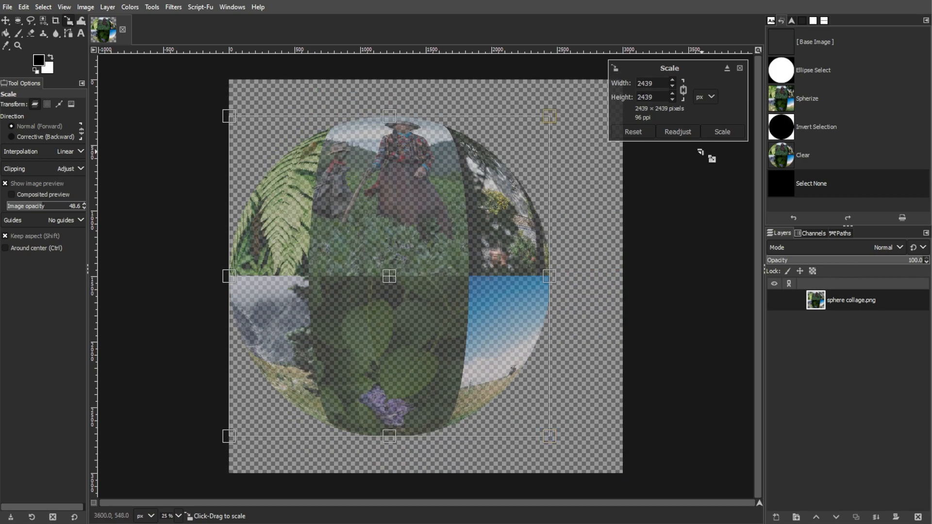
left_click(721, 132)
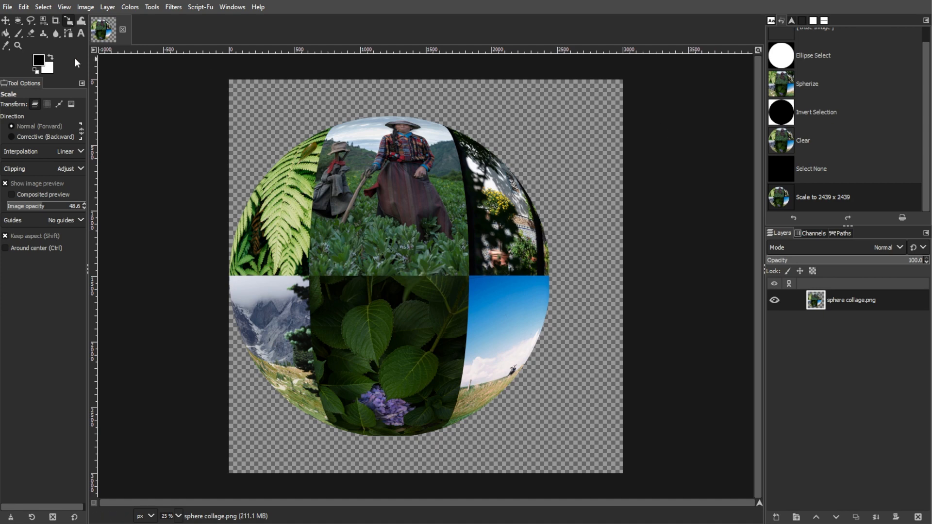
left_click(6, 20)
left_click_drag(413, 238, 450, 238)
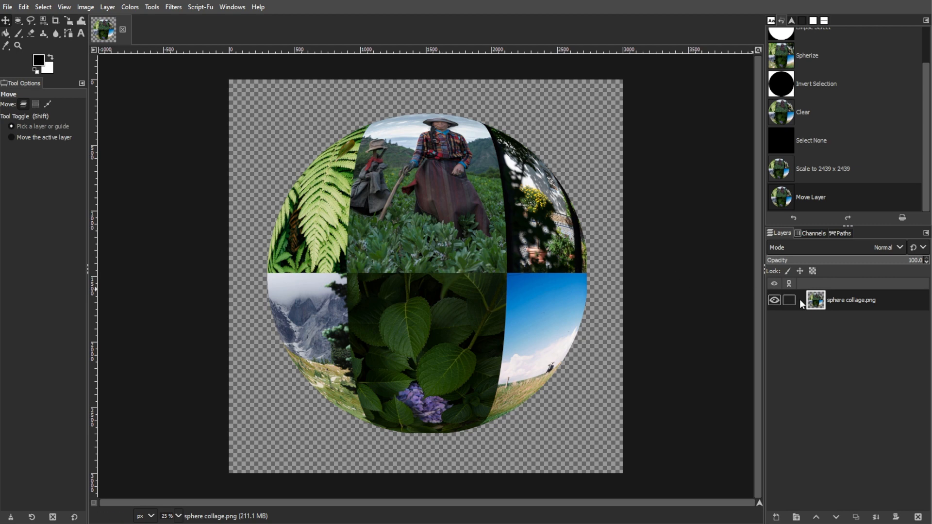
Create a duplicate of the sphere layer named "reflection" and place it beneath the original layer
left_click(107, 7)
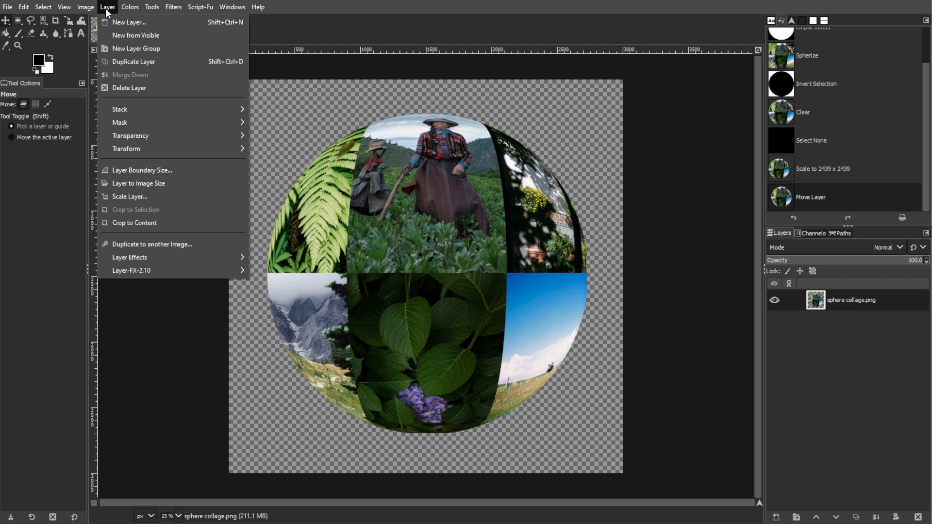
left_click(109, 62)
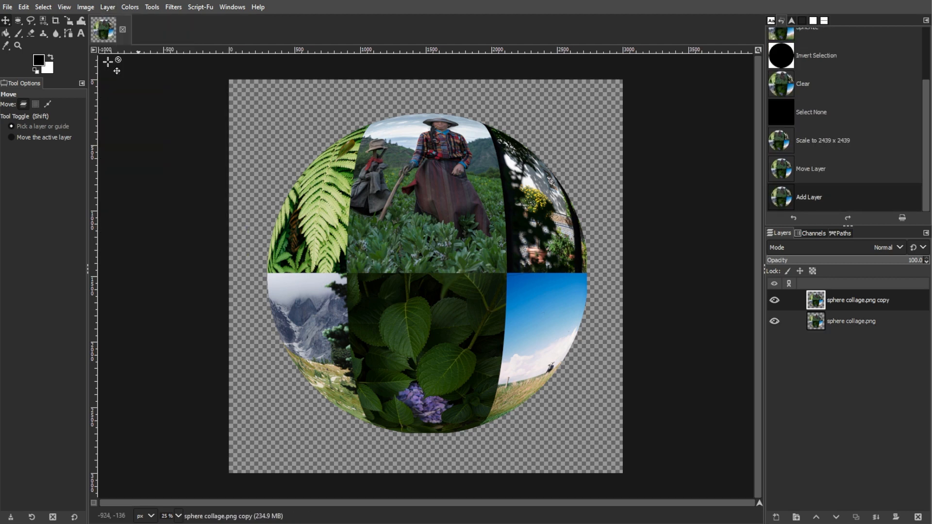
double_click(842, 299)
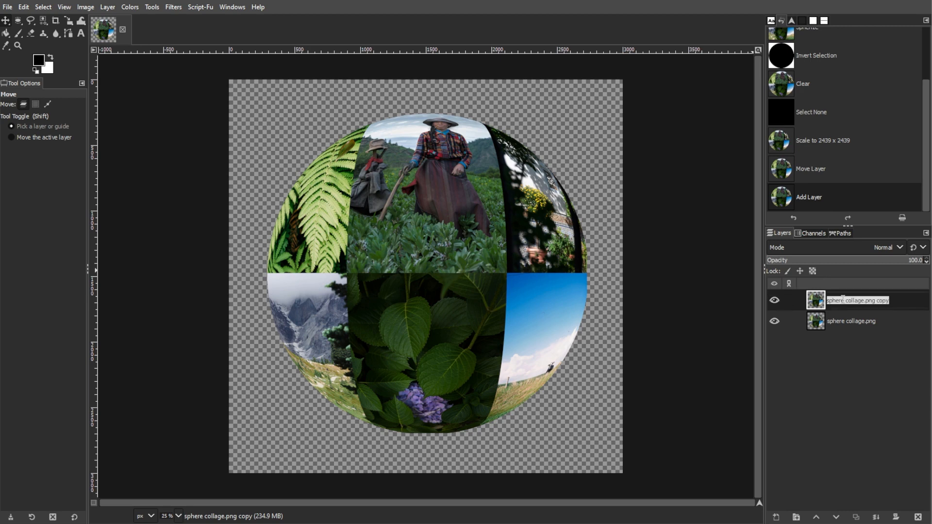
type("reflection")
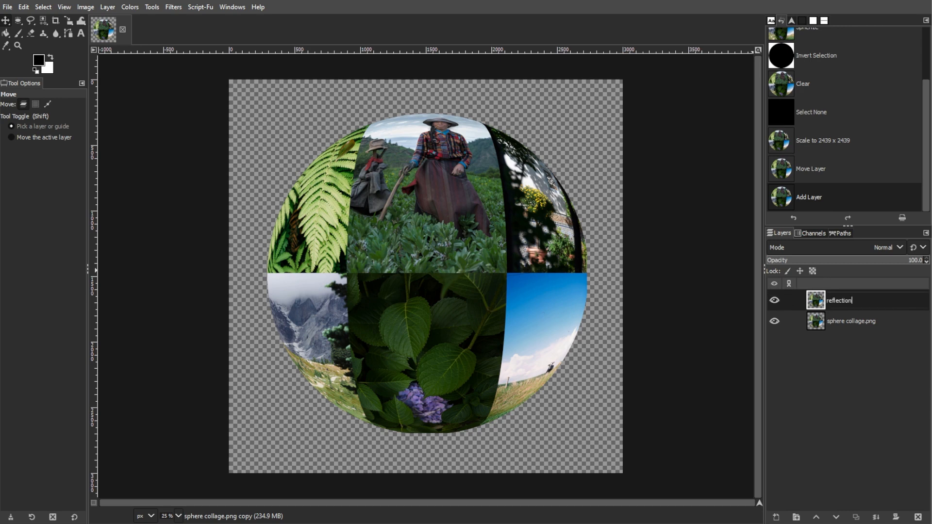
key("Return")
left_click_drag(858, 299, 861, 324)
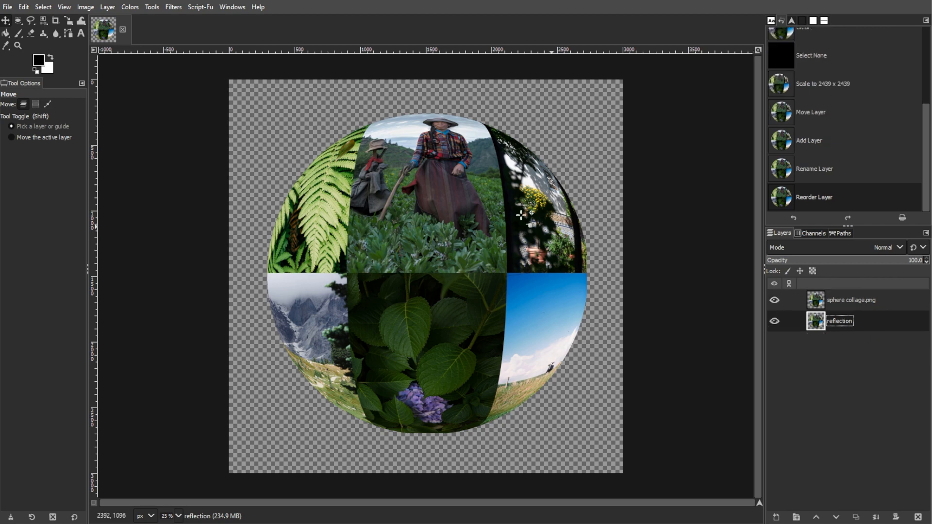
Flip the reflection layer vertically with the Flip tool
left_click(151, 7)
mouse_move(160, 51)
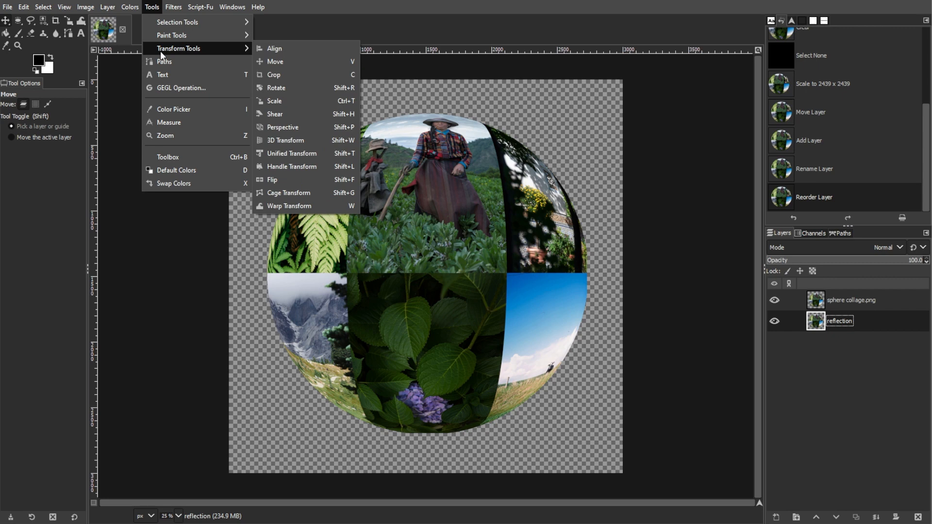
left_click(279, 180)
left_click(22, 136)
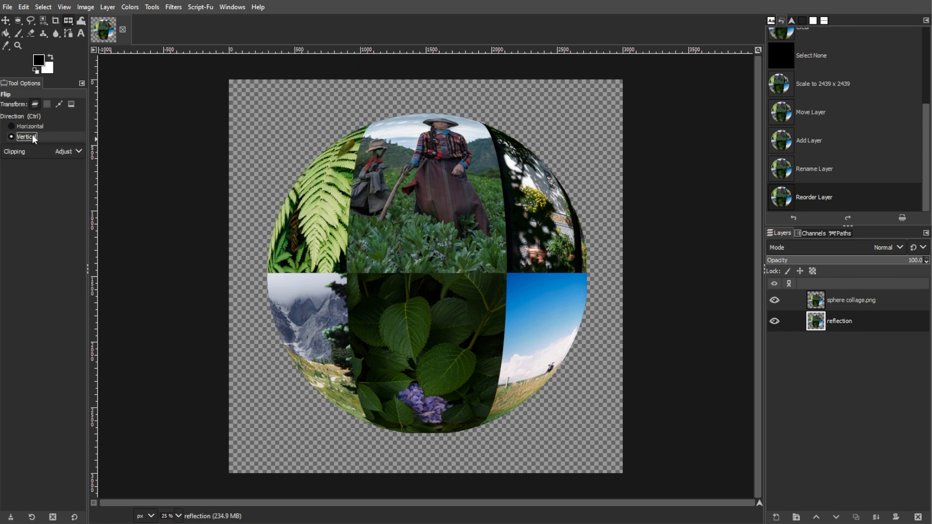
left_click(441, 254)
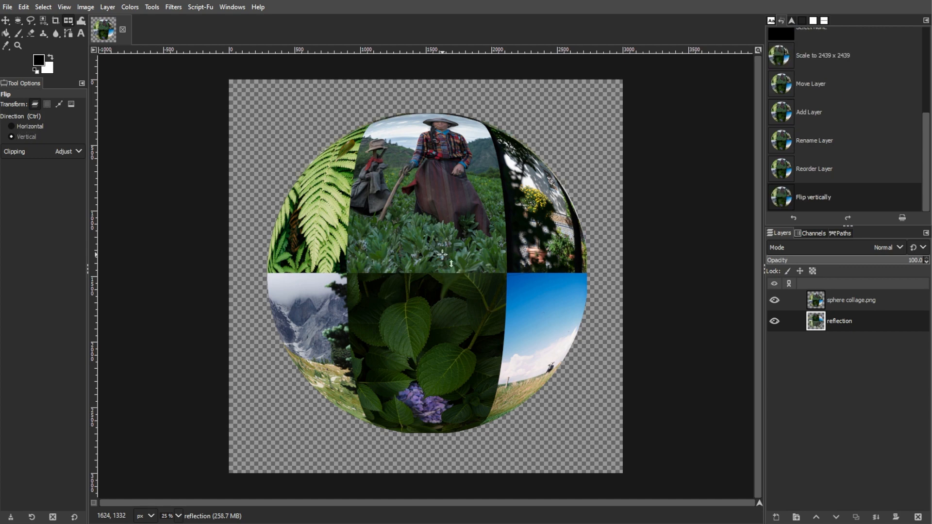
Add a layer mask initialized to White (full opacity) to the reflection layer
left_click(115, 8)
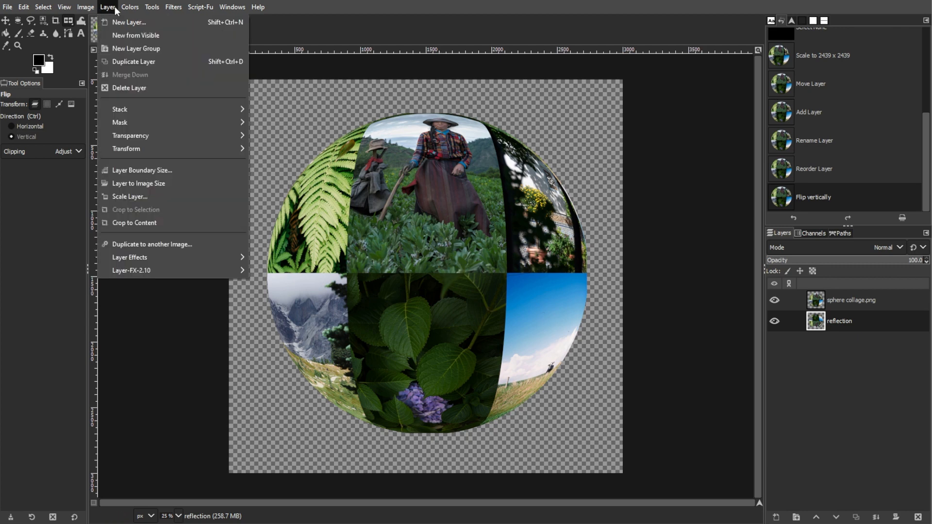
mouse_move(144, 123)
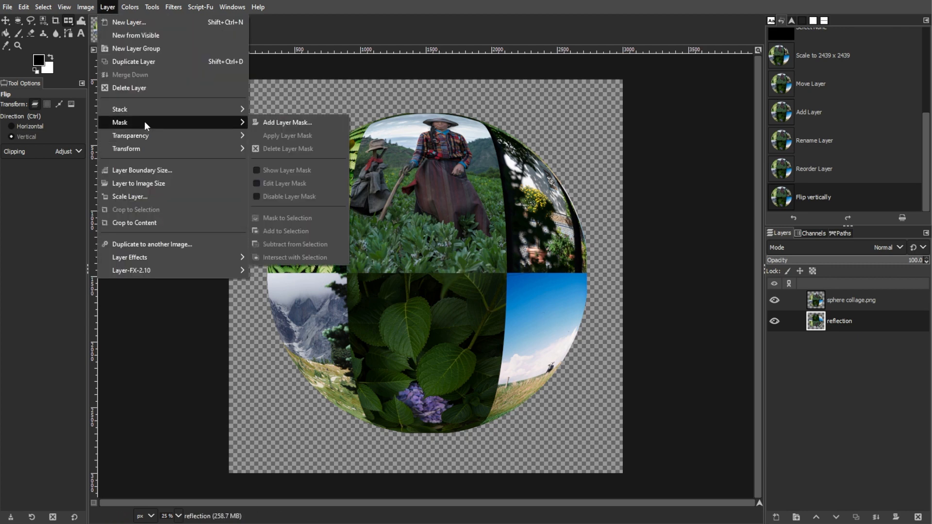
left_click(268, 122)
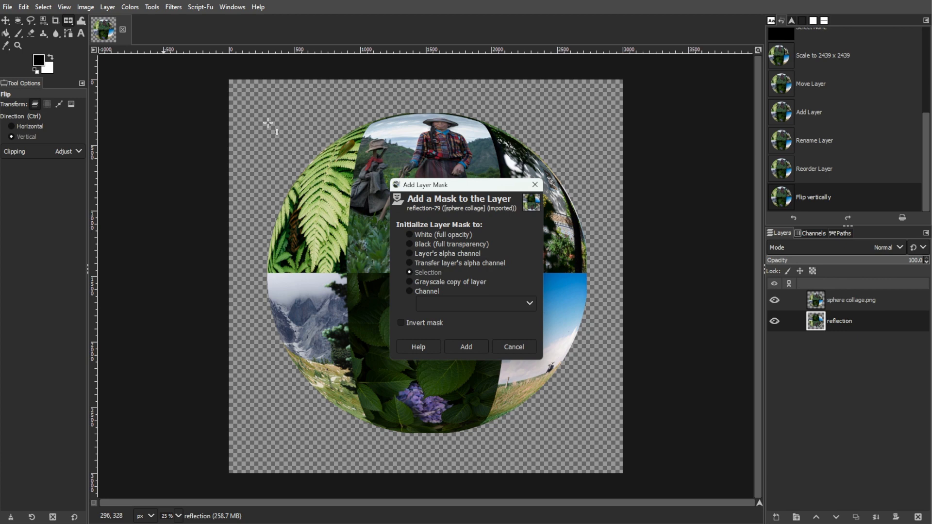
left_click(446, 234)
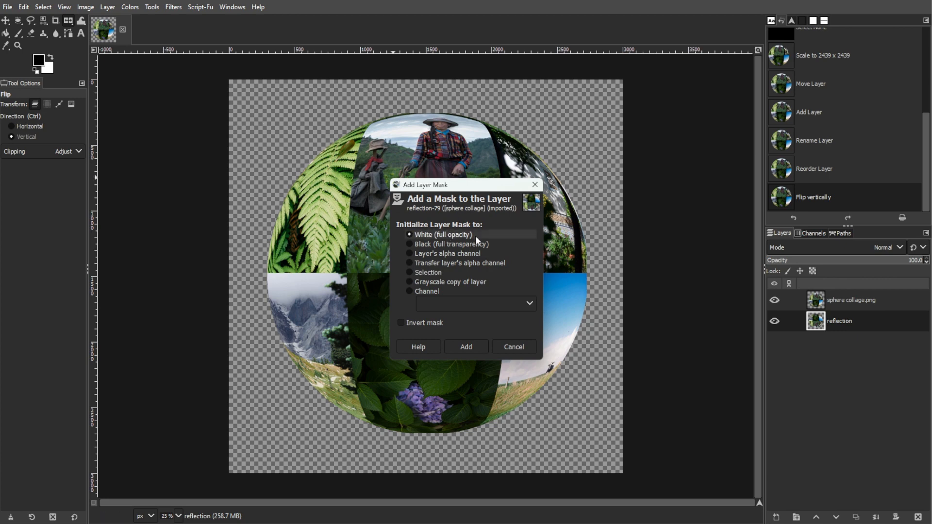
left_click(464, 347)
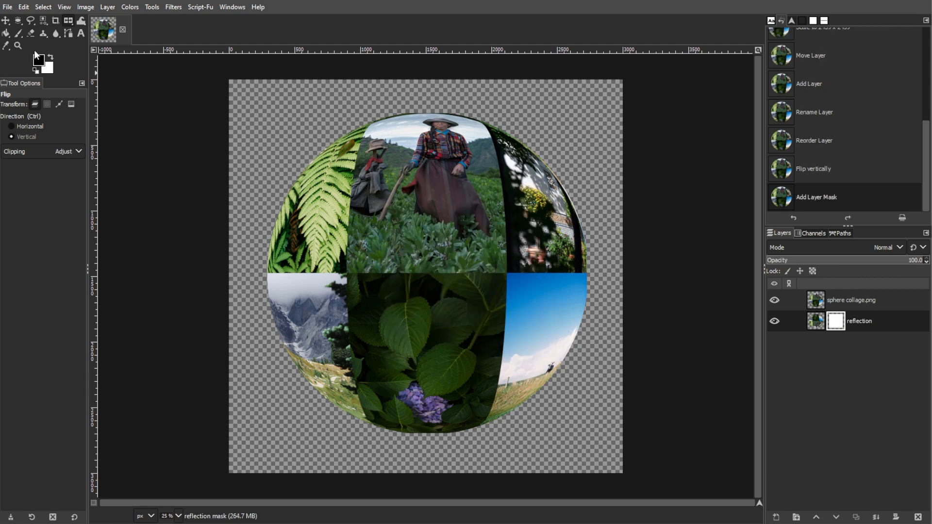
With the sphere layer temporarily hidden, draw a linear foreground-to-background gradient on the reflection's mask, black at the sphere's bottom and white at its top
key("g")
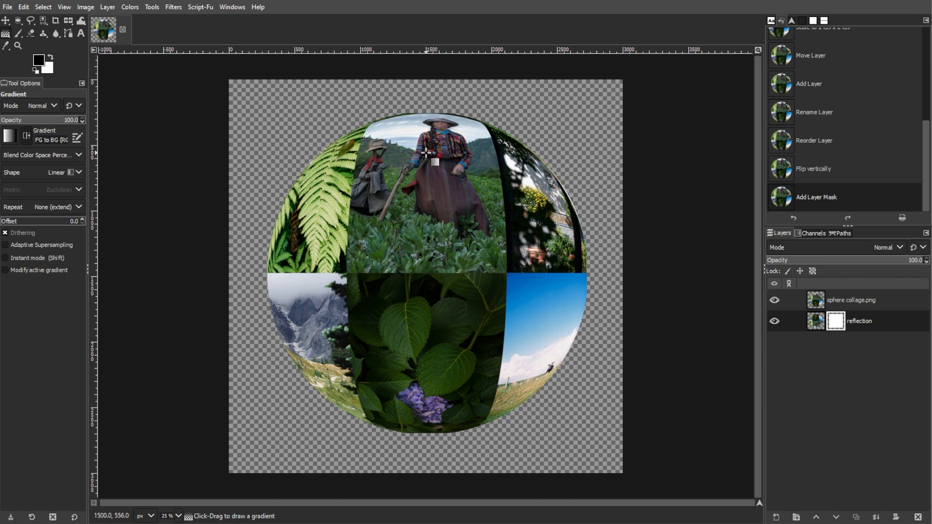
left_click(10, 136)
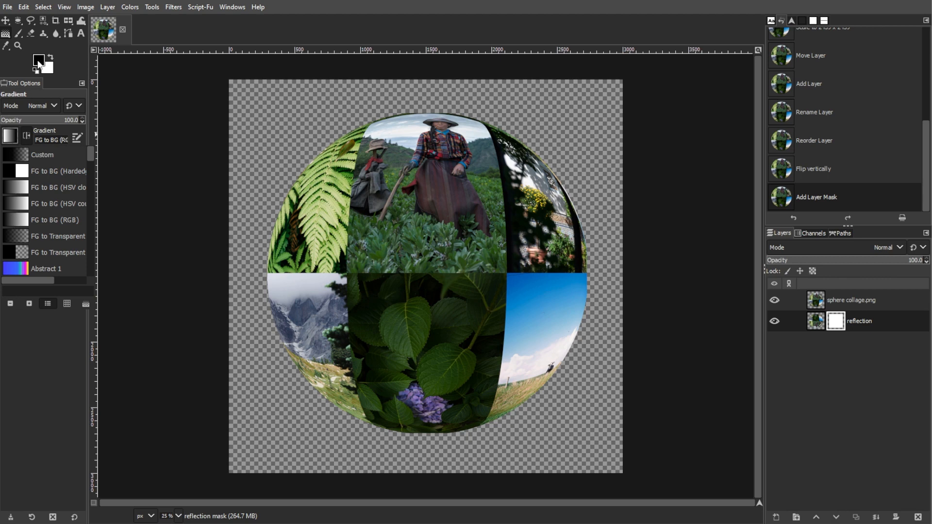
left_click(31, 359)
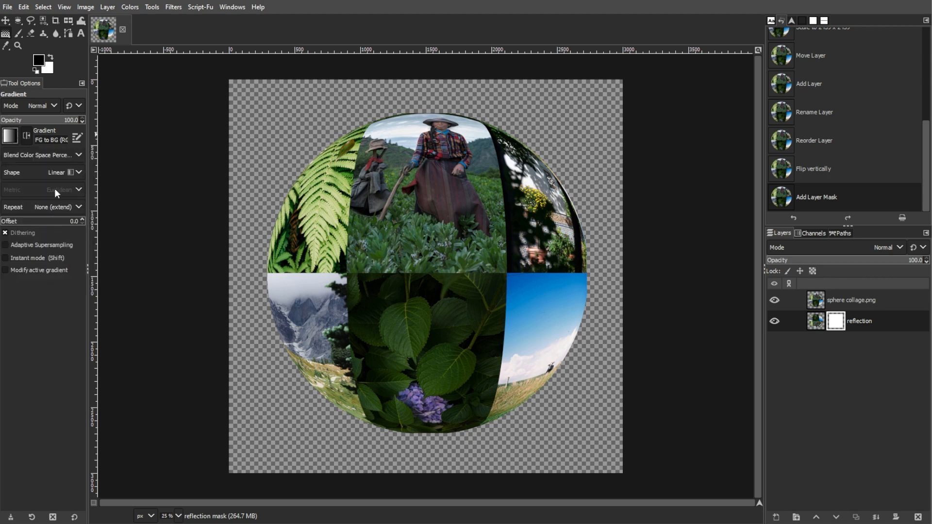
left_click(38, 60)
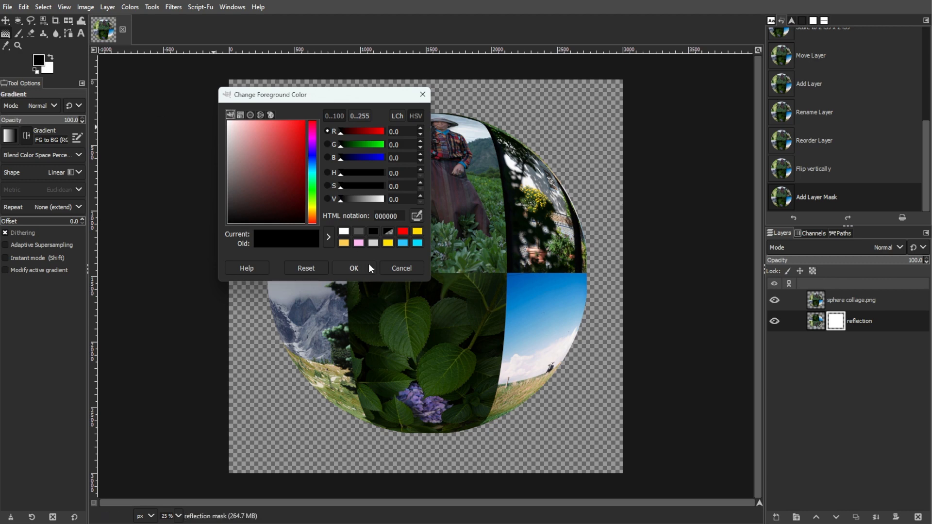
left_click(401, 268)
left_click(774, 300)
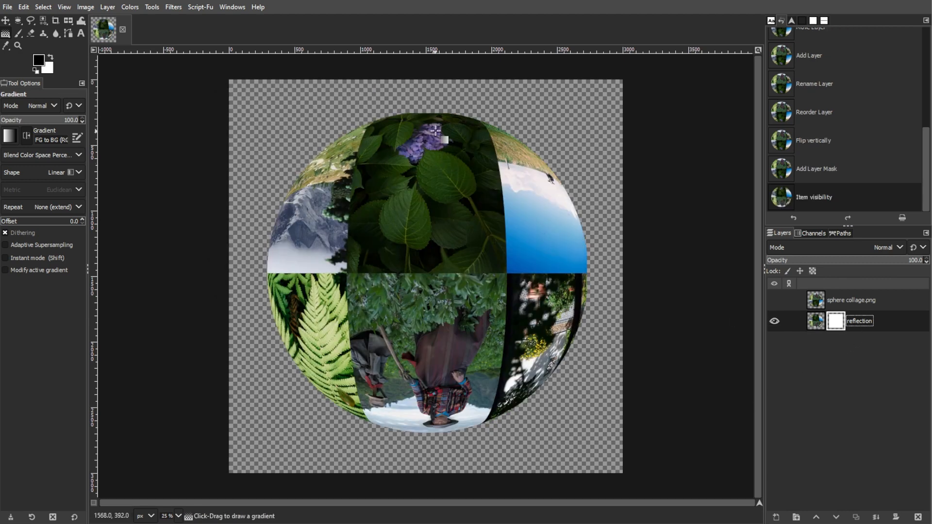
left_click_drag(429, 115, 428, 420)
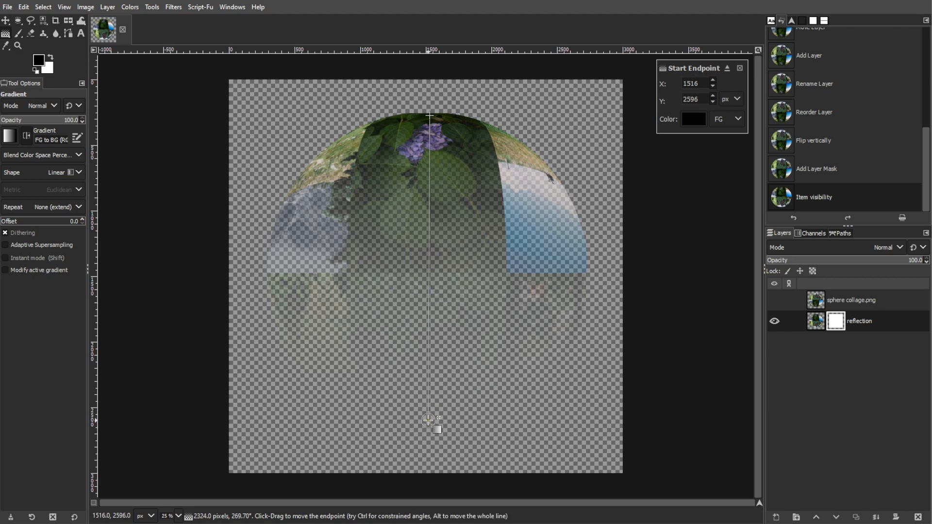
key("m")
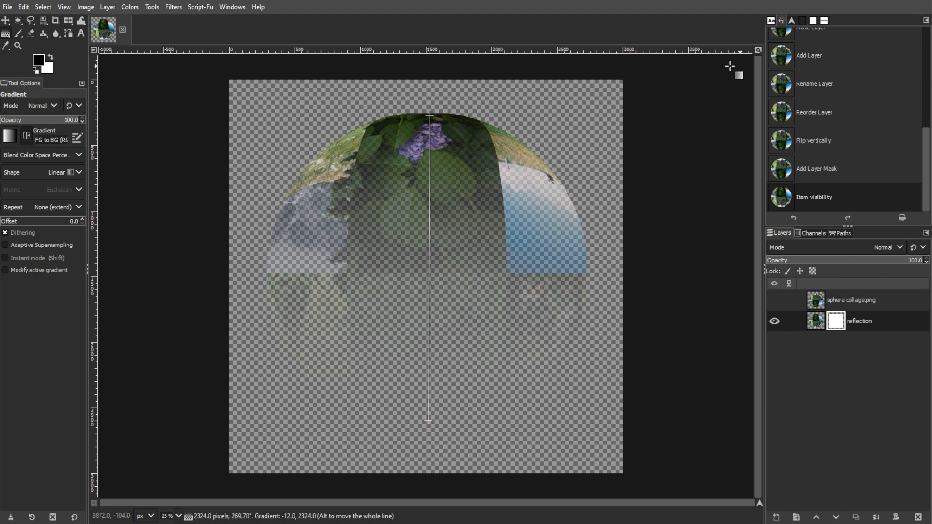
left_click(774, 300)
left_click(68, 21)
left_click(576, 184)
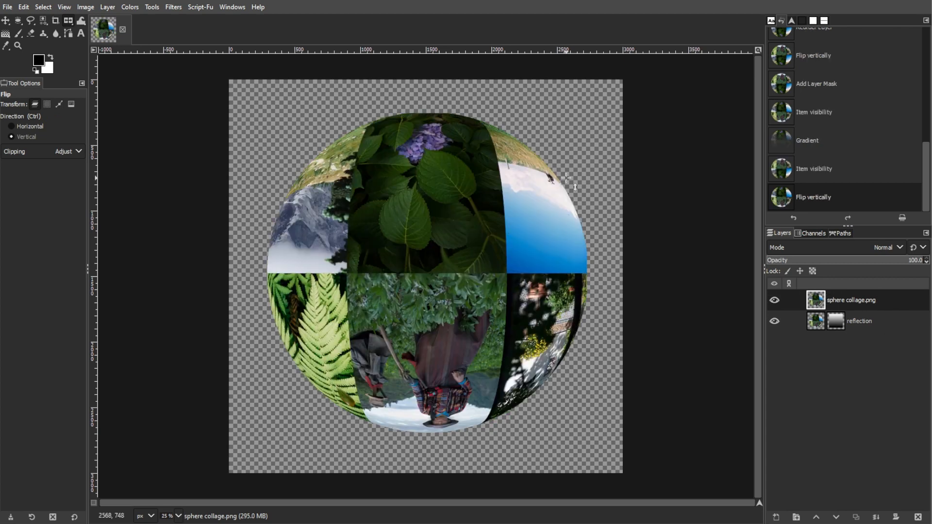
key("ctrl+z")
Scale the sphere collage layer down to about two thirds with Unified Transform and place it in the upper half of the canvas
key("shift+t")
left_click(471, 242)
left_click_drag(587, 433, 478, 325)
left_click_drag(420, 233, 478, 217)
left_click(722, 119)
left_click(858, 321)
left_click(69, 21)
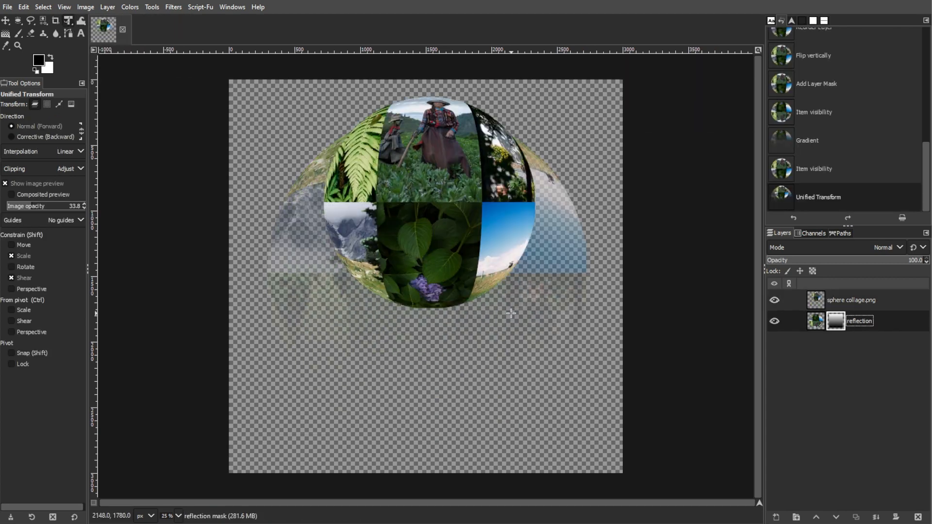
left_click(512, 314)
left_click(739, 68)
Scale the reflection layer to the sphere's size with Unified Transform, preview opacity at maximum, and move it directly beneath so both touch
left_click(815, 321)
left_click_drag(534, 288, 541, 364)
left_click_drag(593, 190, 465, 319)
left_click_drag(403, 396, 467, 343)
left_click_drag(27, 207, 86, 207)
left_click_drag(470, 359, 451, 398)
key("Return")
key("m")
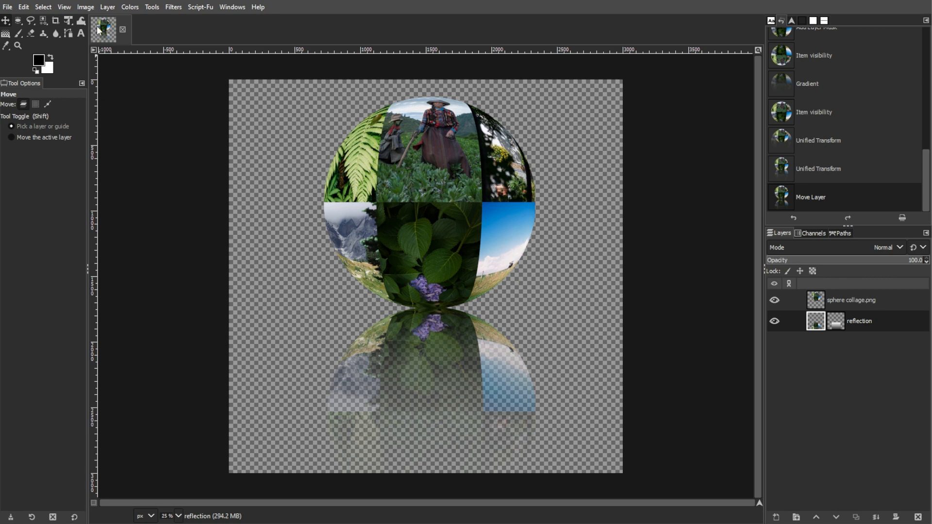
Create a new layer from everything visible and move it to the top of the layer stack
left_click(112, 7)
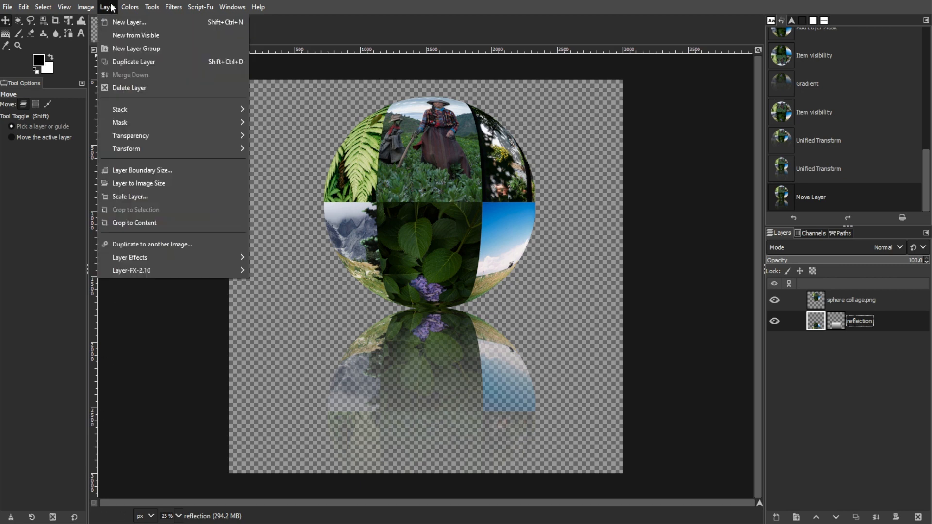
left_click(121, 36)
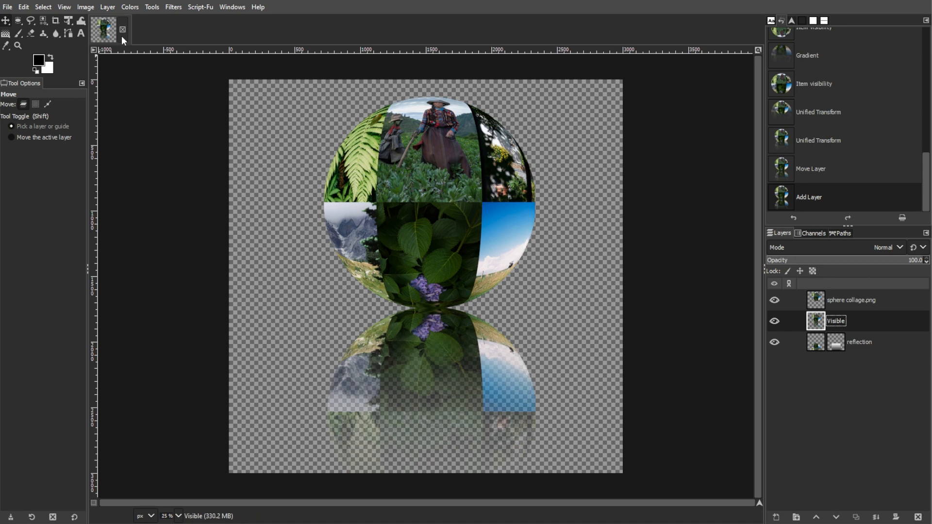
left_click_drag(842, 324, 844, 297)
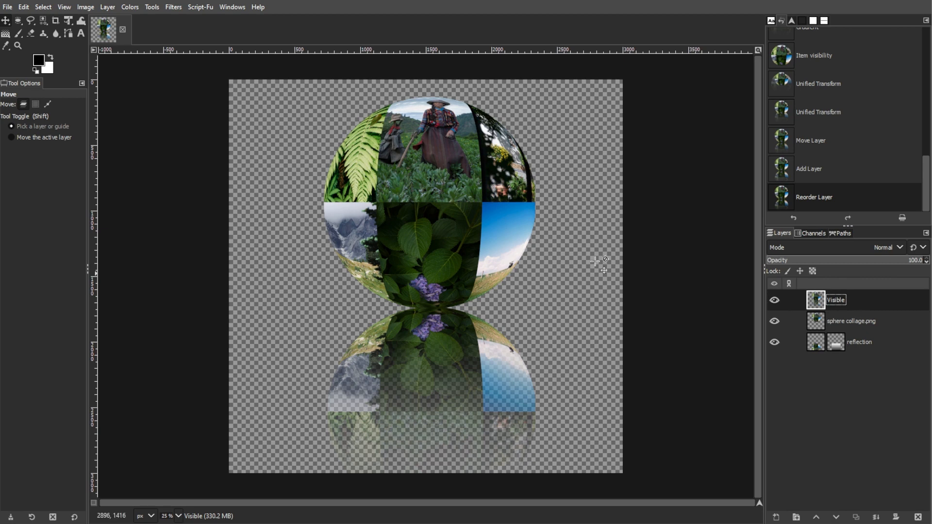
left_click(8, 6)
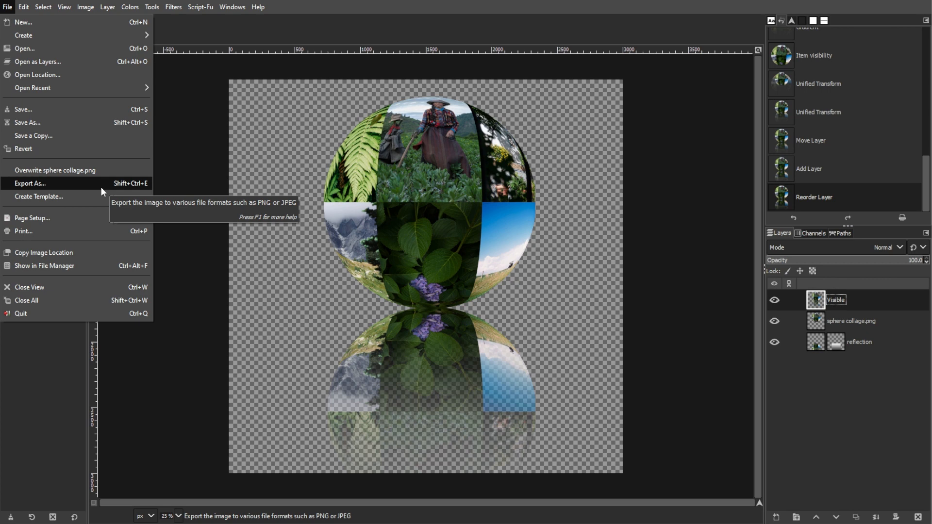
left_click(28, 418)
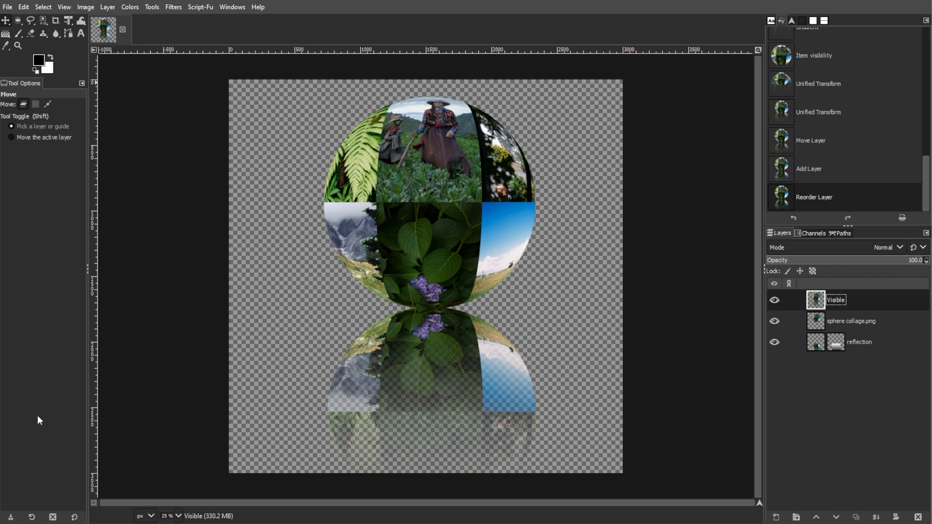